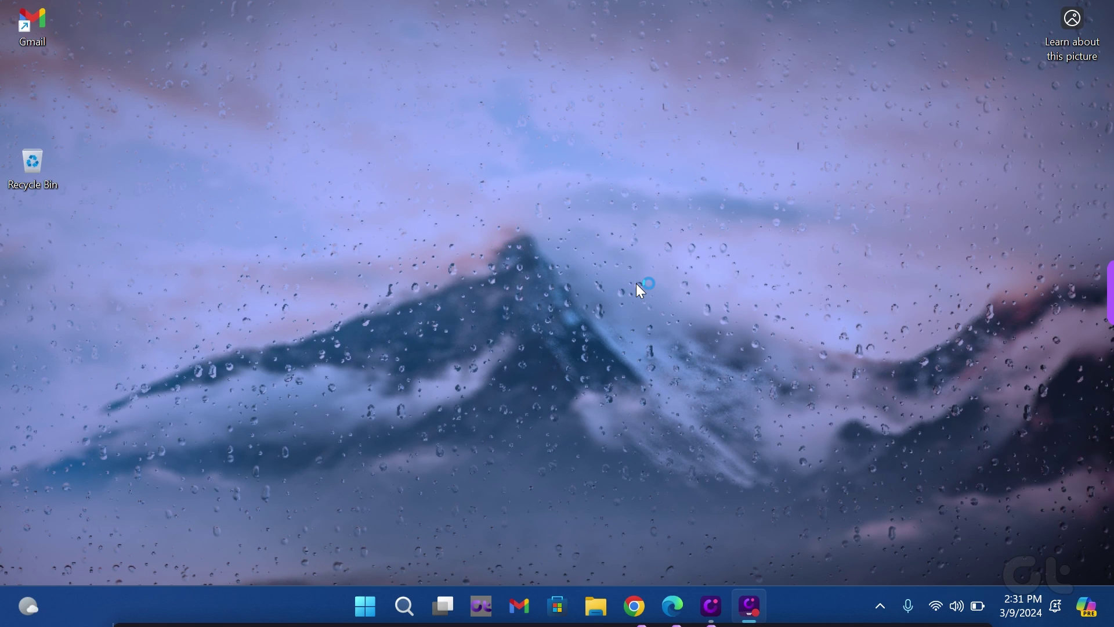
Open Microsoft Store by searching Windows for 'store'.
key(super+s)
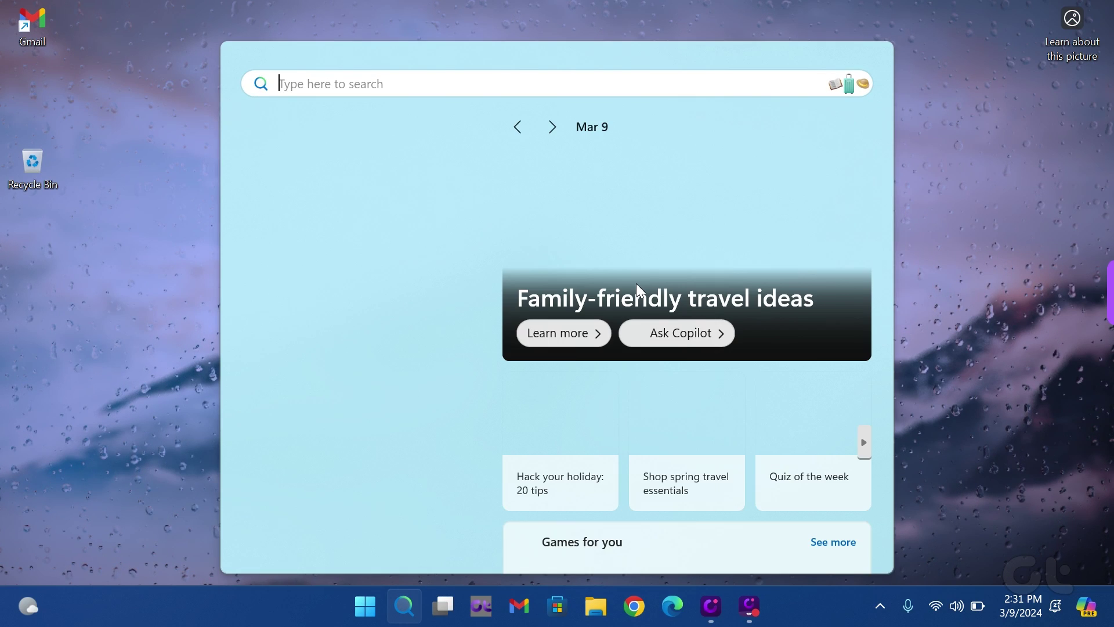
text(store)
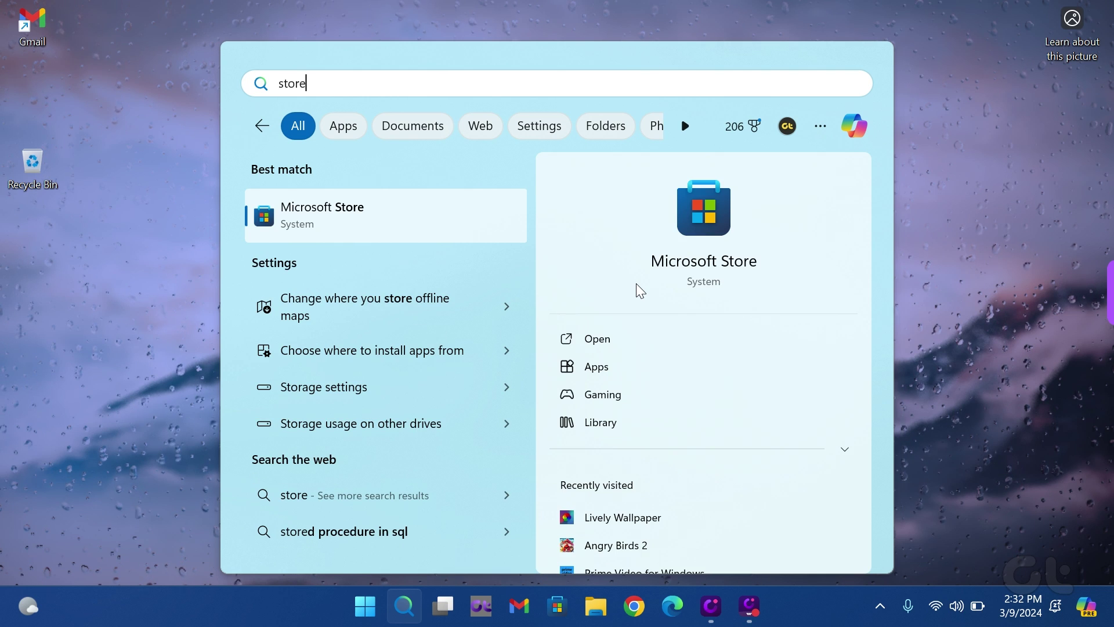
key(Return)
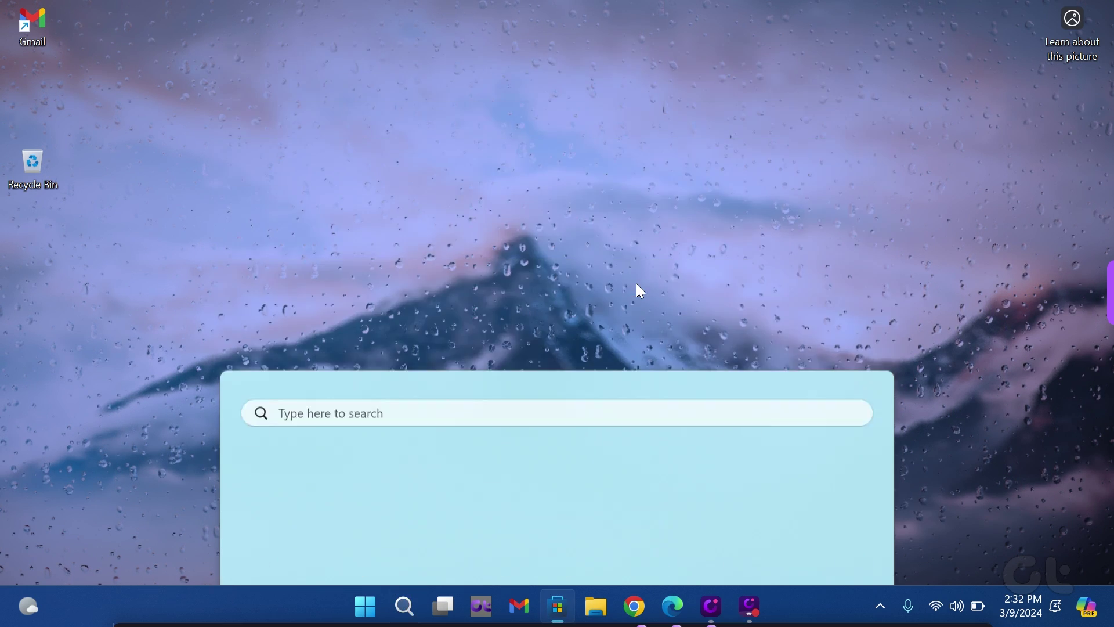
Search the Store for 'translucenttb' and open the TranslucentTB app page.
key(ctrl+e)
text(tr)
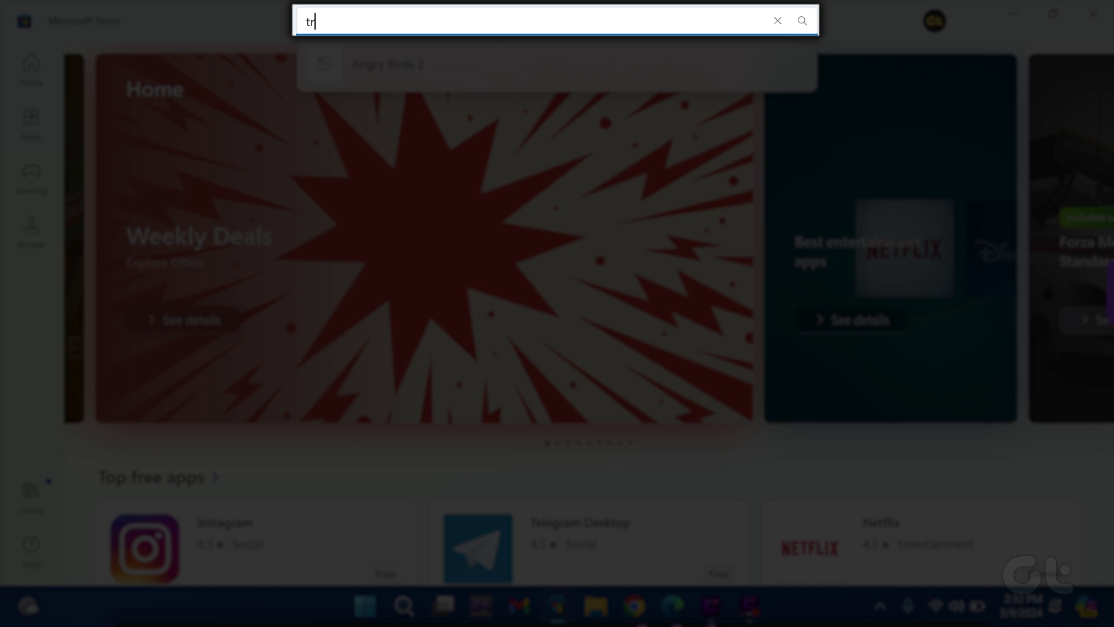
text(ans)
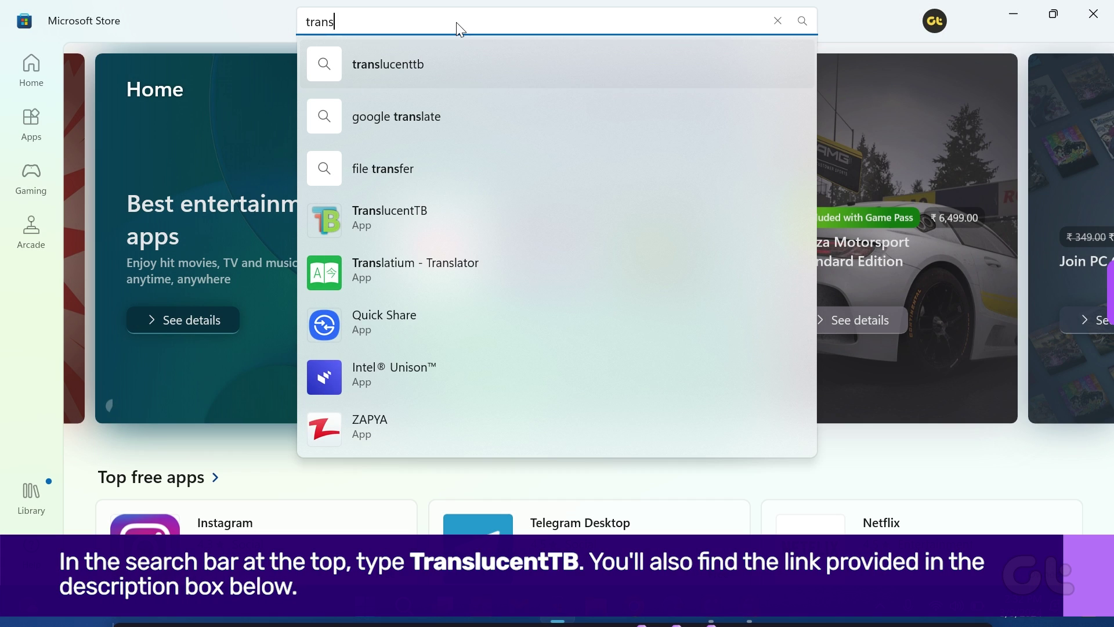
click(388, 64)
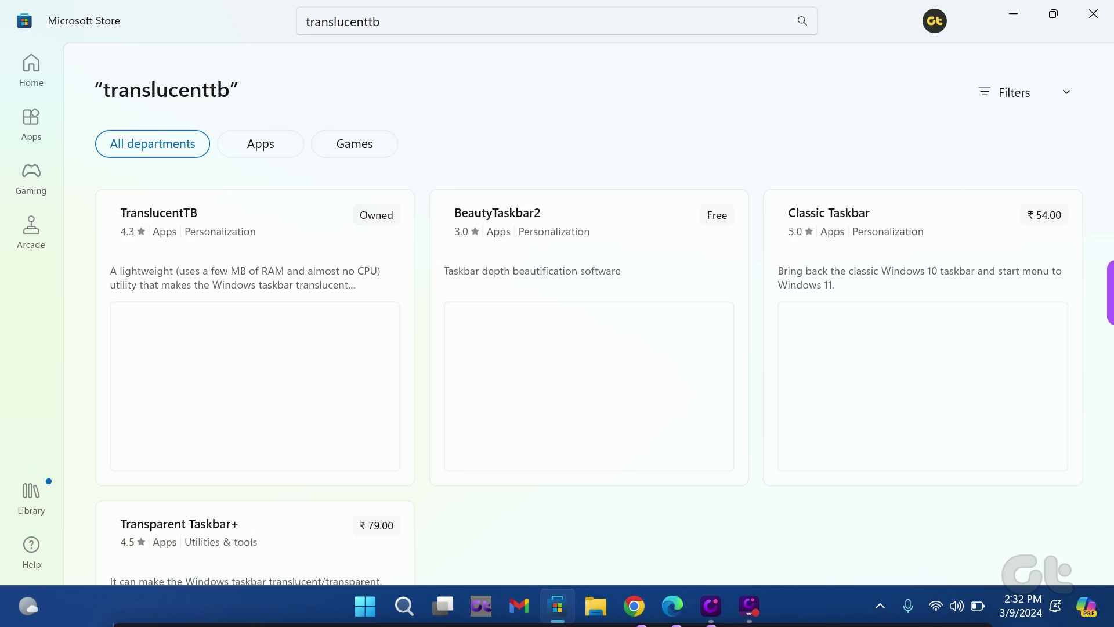
click(194, 219)
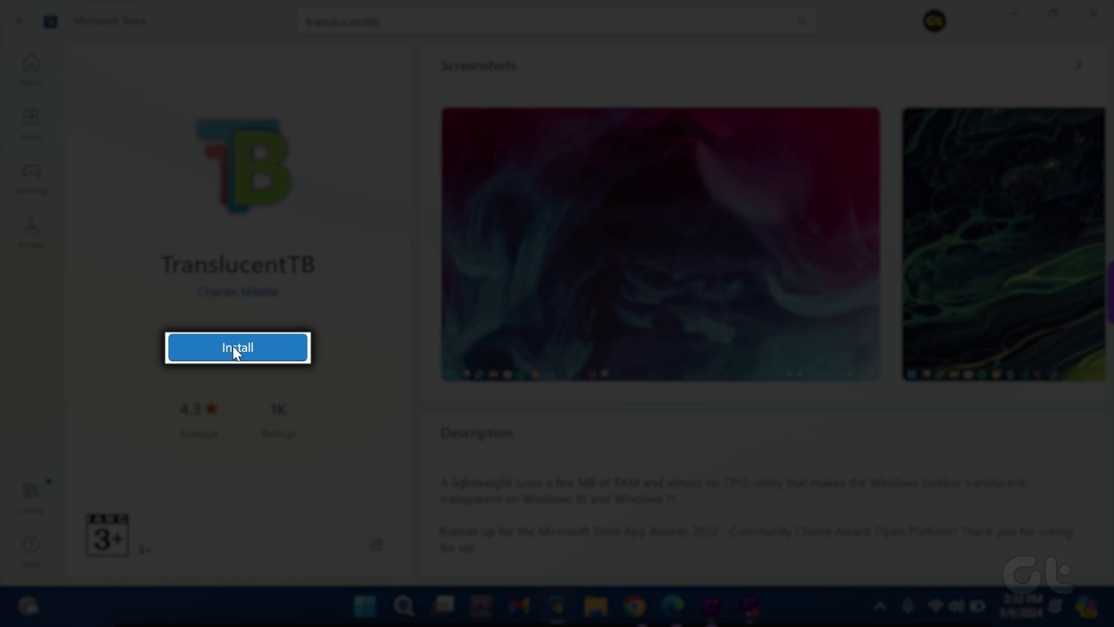
Install TranslucentTB from its Store page and launch it once installed.
click(237, 345)
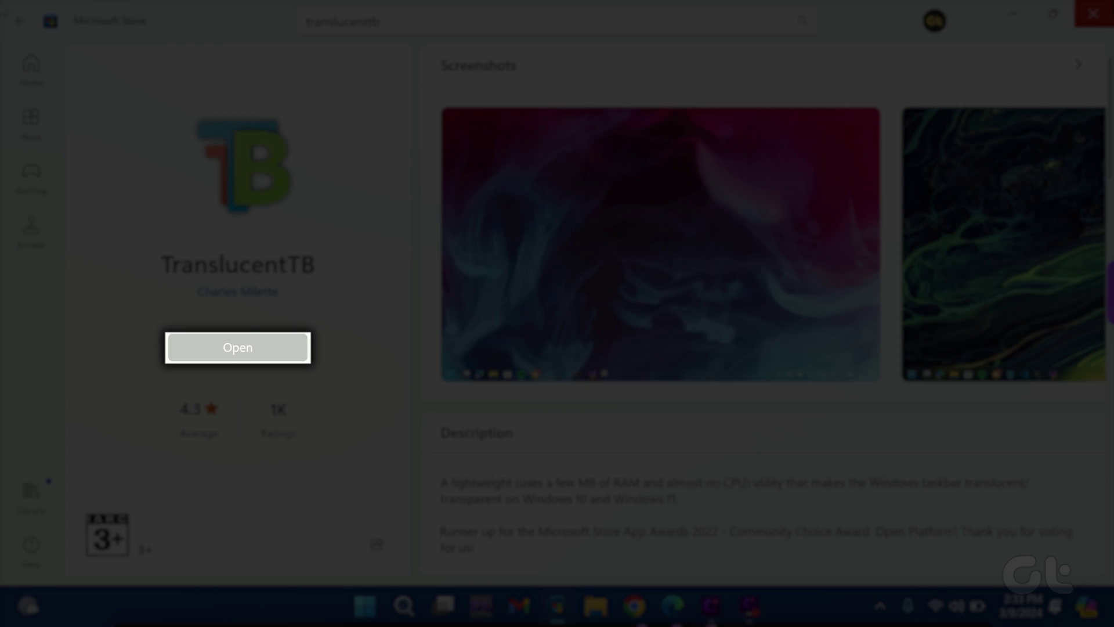
click(237, 346)
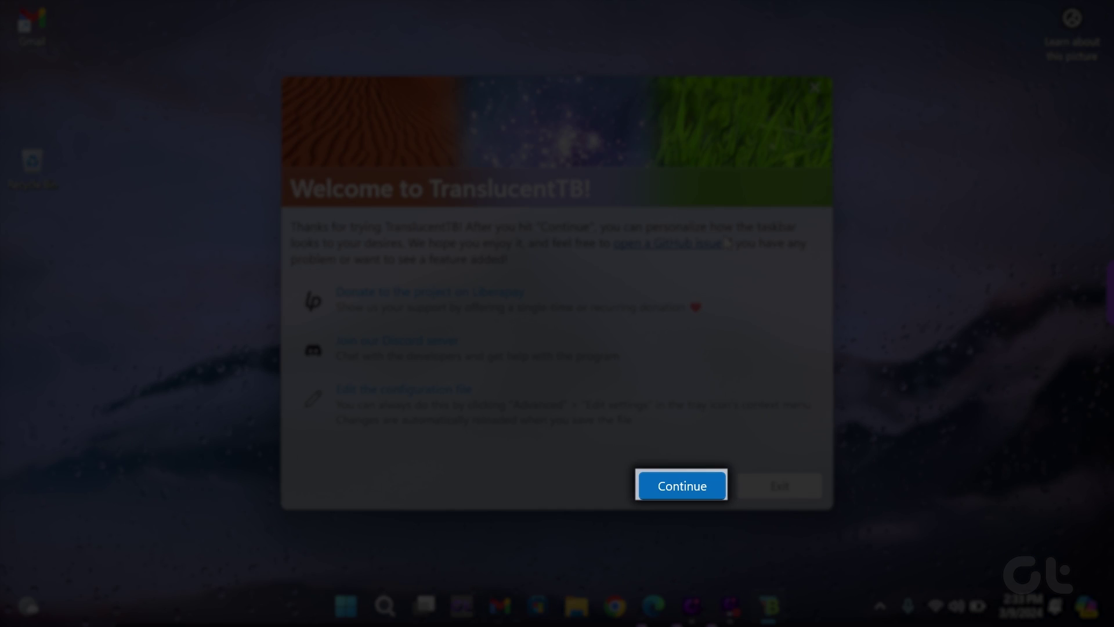
Continue past TranslucentTB's welcome dialog and reveal the hidden tray icons.
click(690, 480)
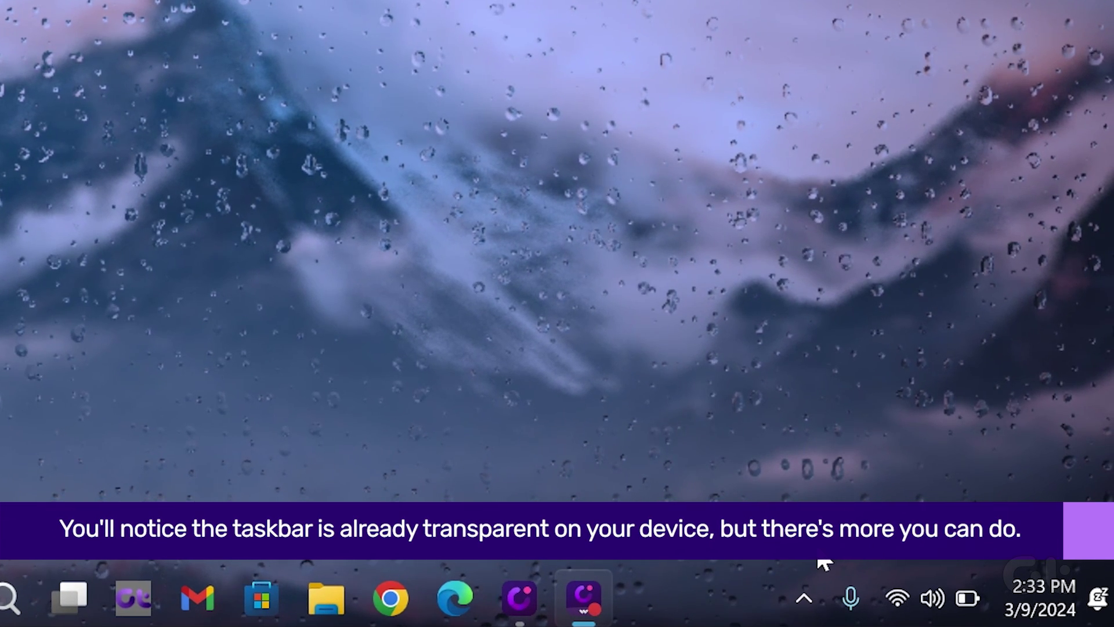
click(804, 597)
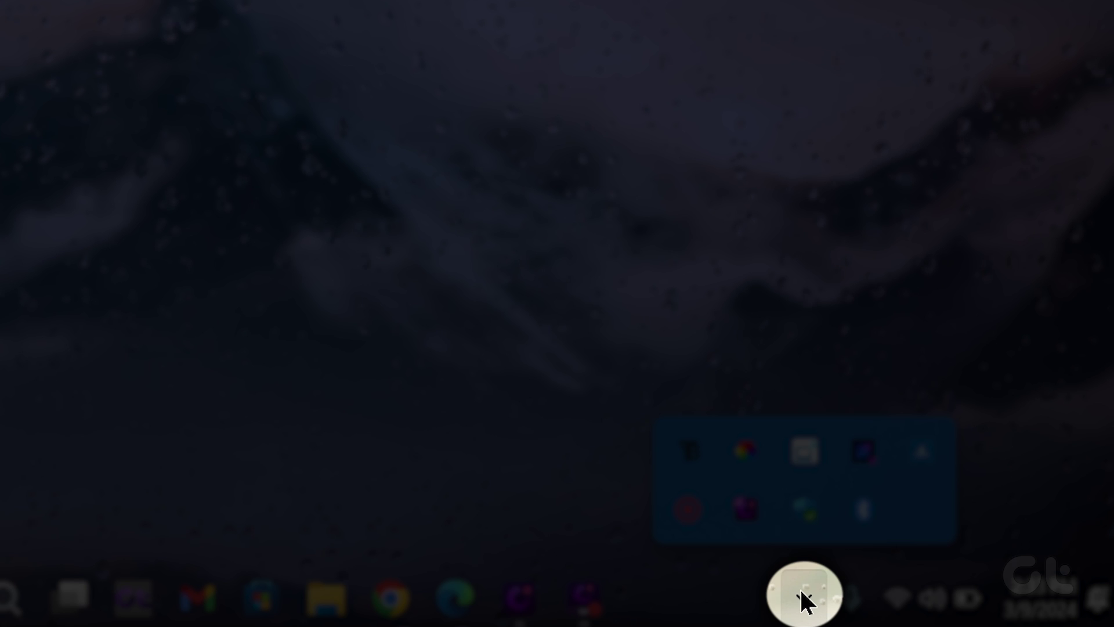
Bring up TranslucentTB's settings menu from its tray icon.
right_click(688, 454)
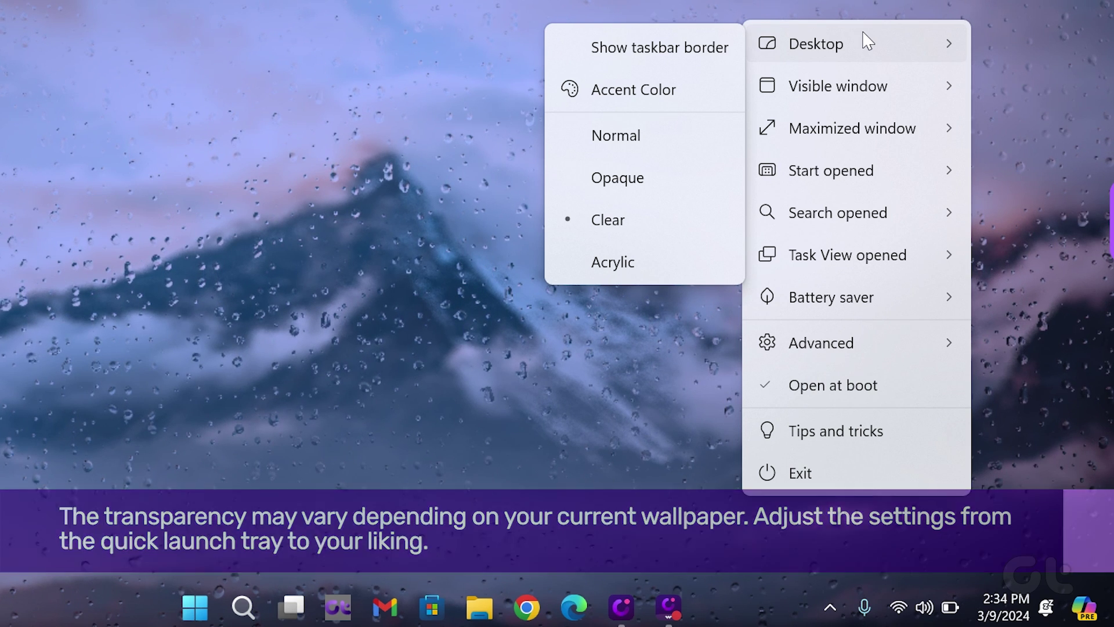
mouse_move(847, 254)
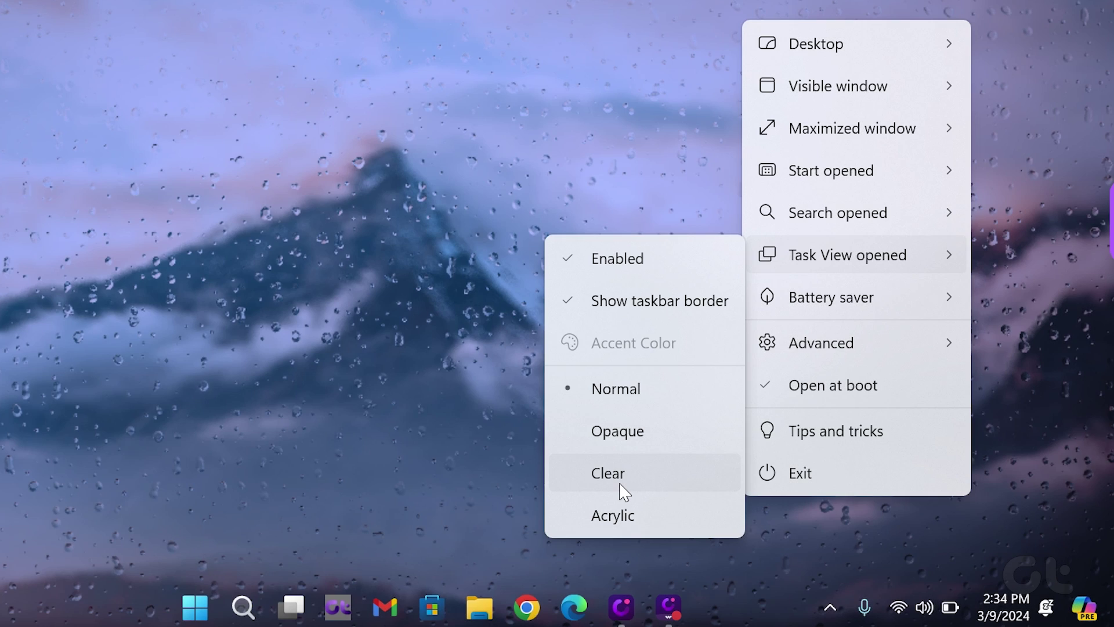
Choose Clear in TranslucentTB's menu and show the hidden tray icons panel again.
click(624, 478)
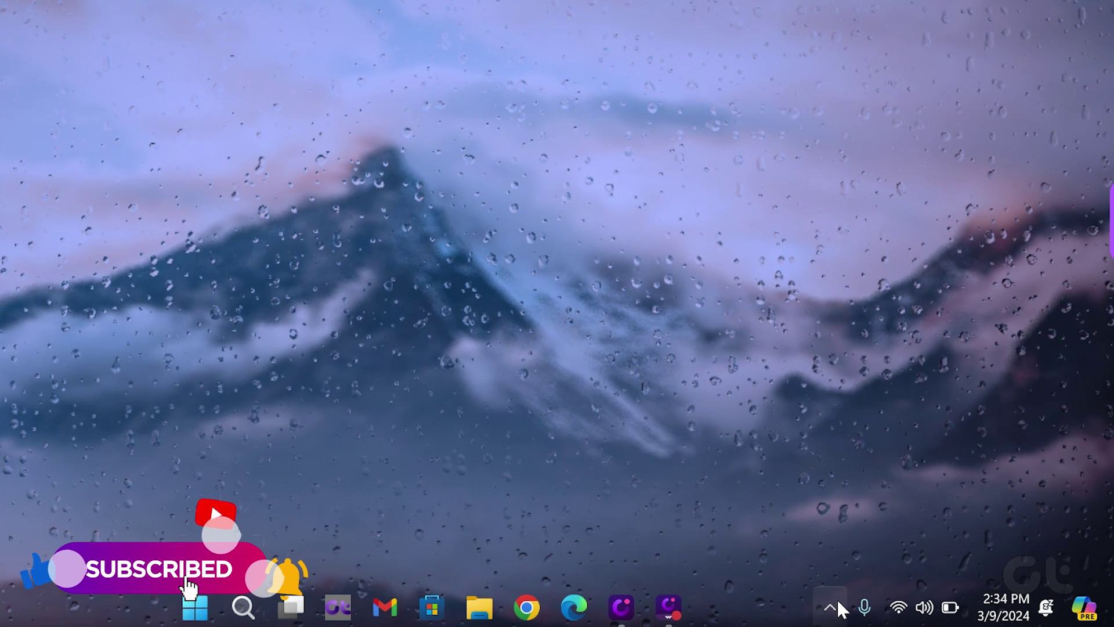
click(831, 607)
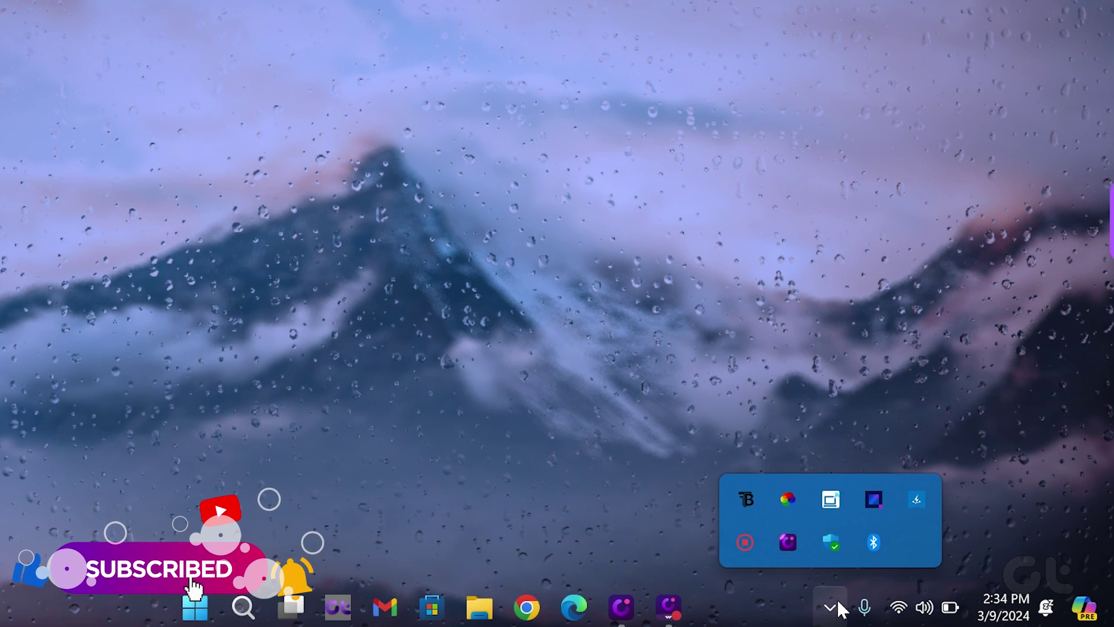